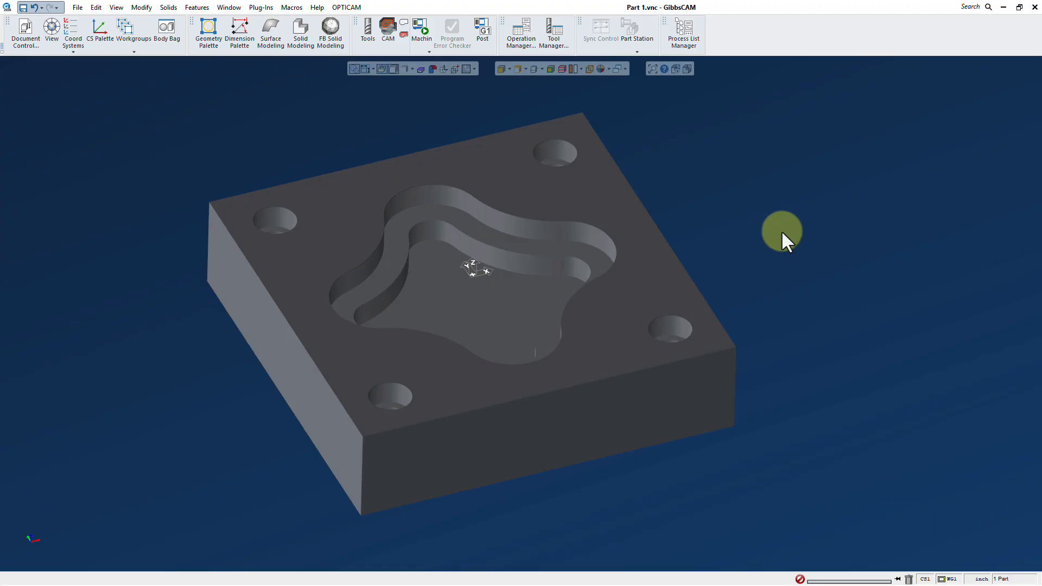
# - Define milling tool 1 as a 0.5 inch, 90° spot drill with four flutes in a shrink fit holder
pyautogui.click(366, 30)
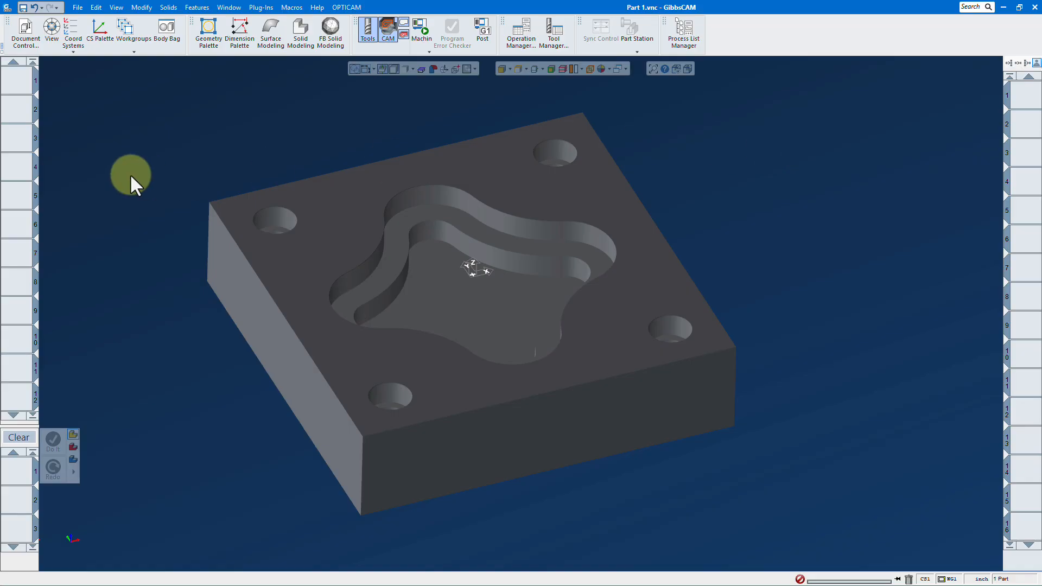
pyautogui.doubleClick(21, 81)
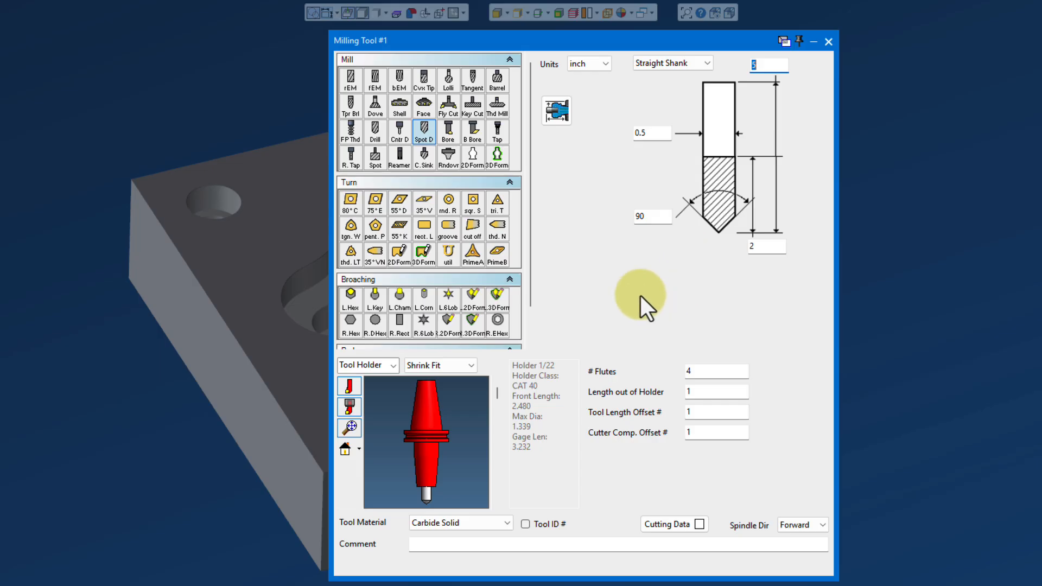
pyautogui.click(828, 41)
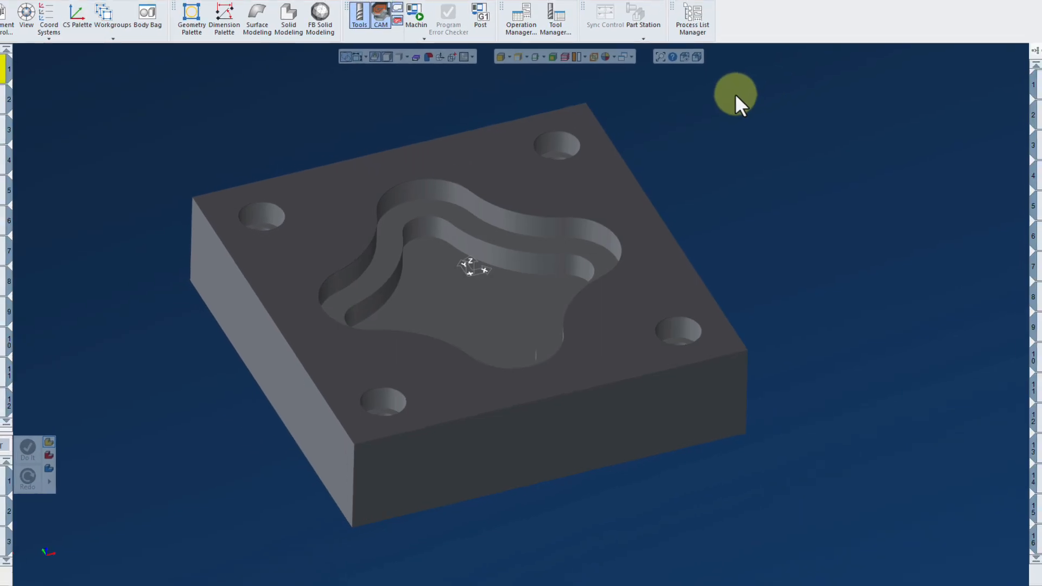
# - Create a contour process using tool 1 and set its type to Deburr/Chamfer
pyautogui.moveTo(19, 86); pyautogui.dragTo(16, 470)
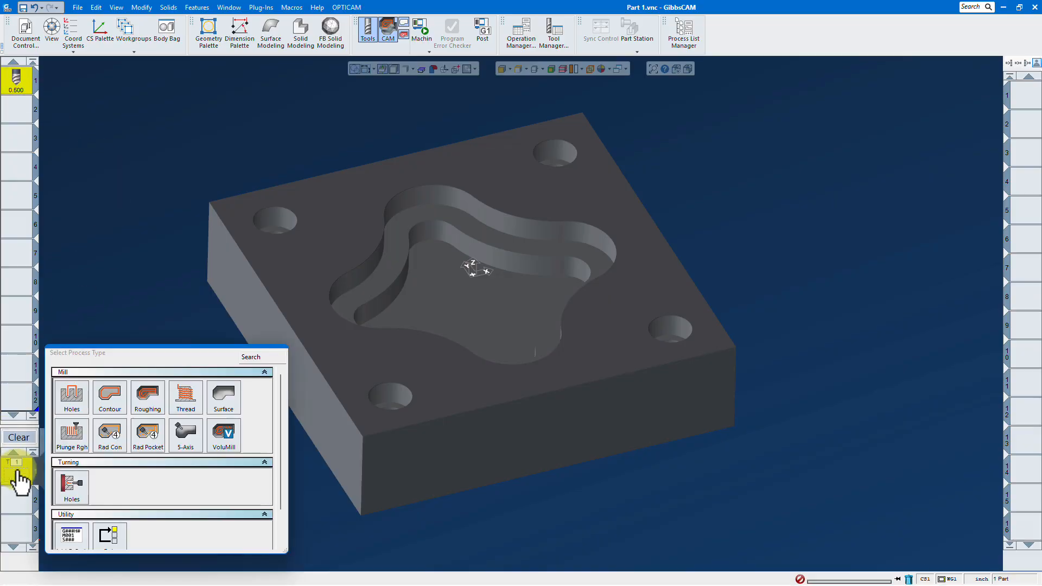
pyautogui.click(106, 398)
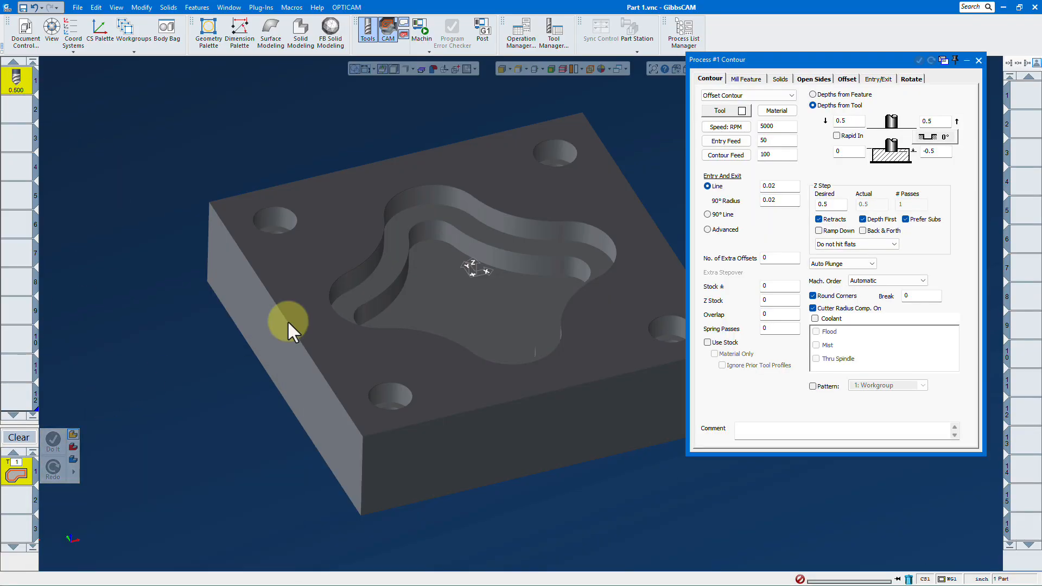
pyautogui.click(791, 96)
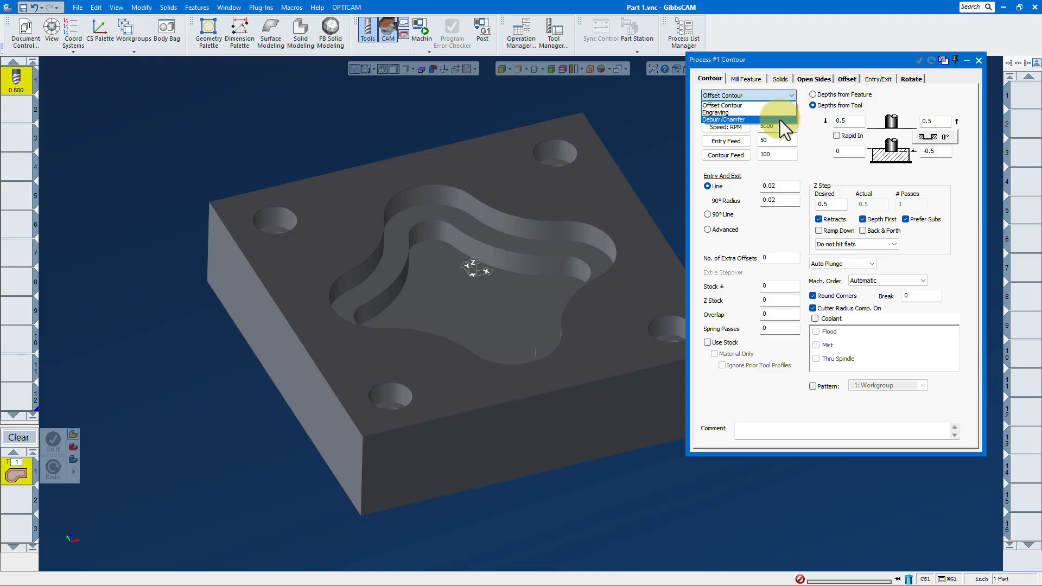
pyautogui.click(779, 120)
# - Set the entry and exit clearance heights of the deburr process to 0.1 inch
pyautogui.scroll(-1, 226, 242)
pyautogui.scroll(-1, 343, 253)
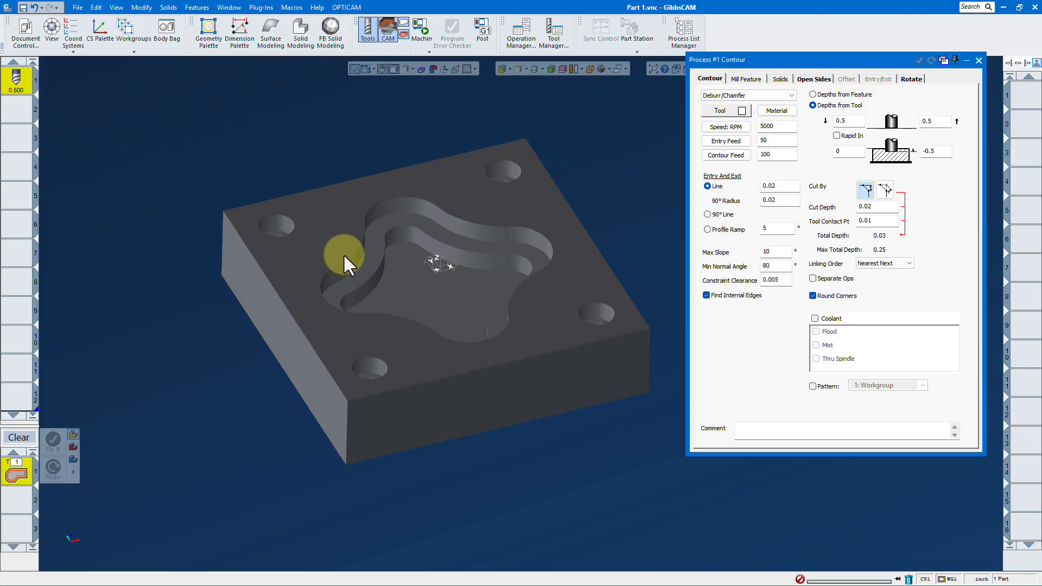
pyautogui.scroll(1, 412, 275)
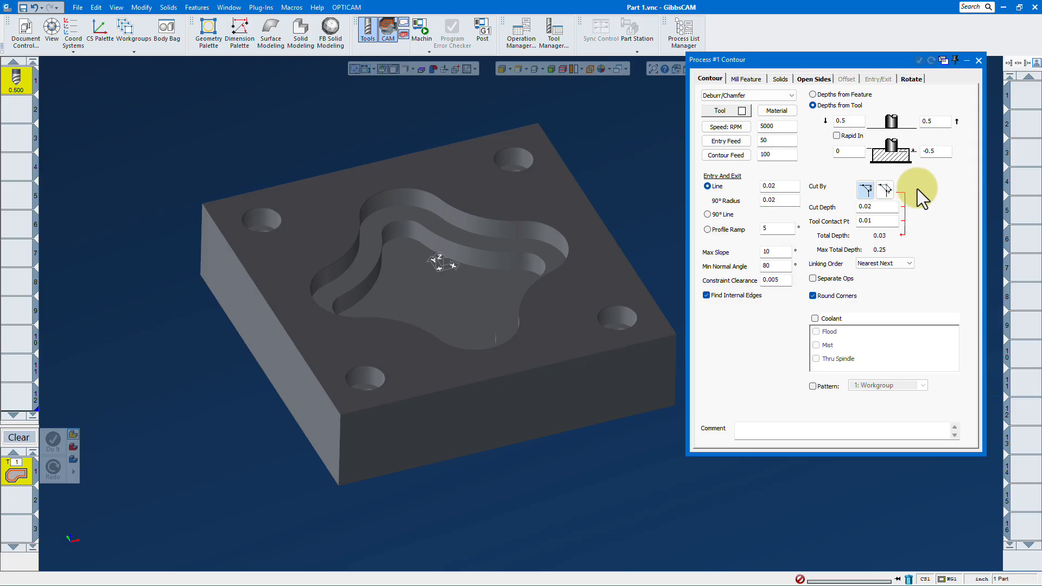
pyautogui.doubleClick(855, 122)
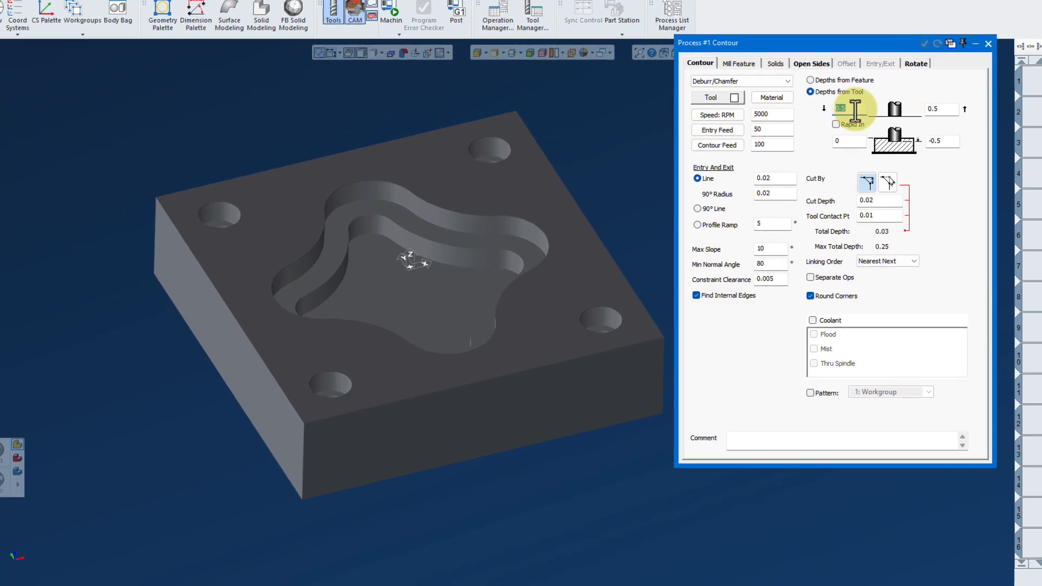
pyautogui.write('.1')
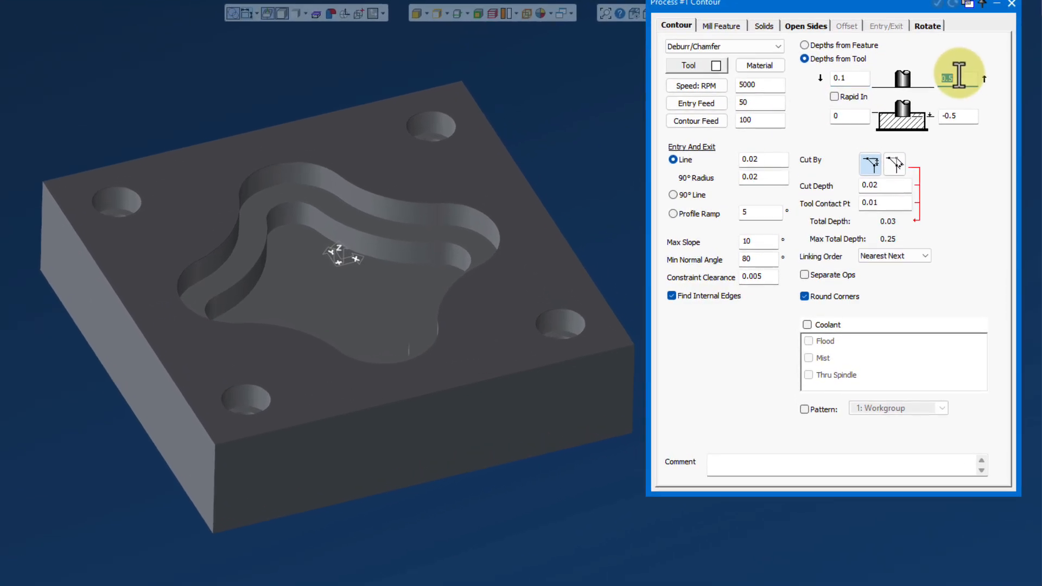
pyautogui.doubleClick(949, 96)
pyautogui.press('BackSpace')
pyautogui.write('.1')
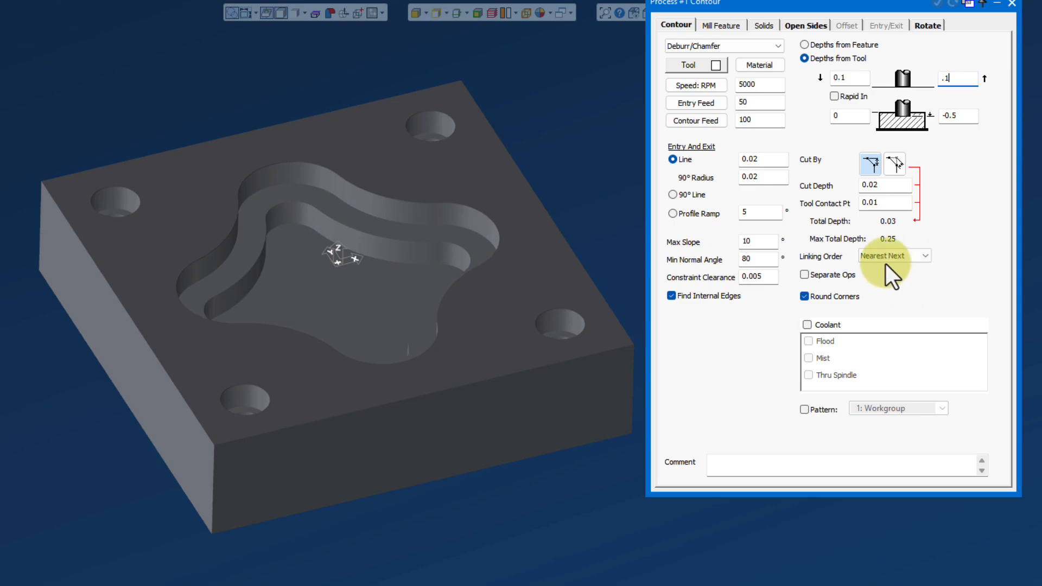
# - Keep the linking order at Nearest Next and close the contour process settings
pyautogui.click(925, 257)
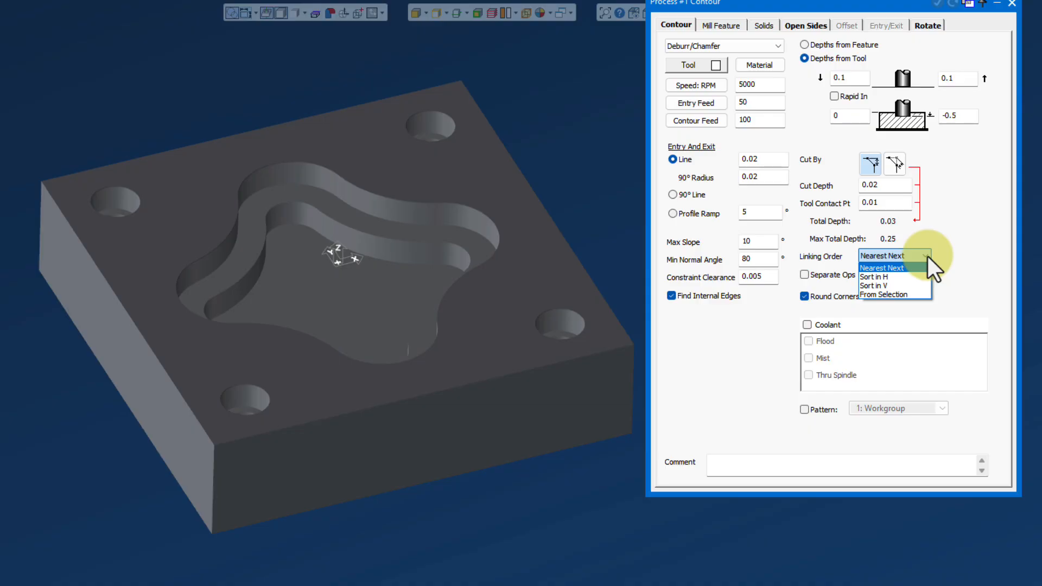
pyautogui.click(926, 256)
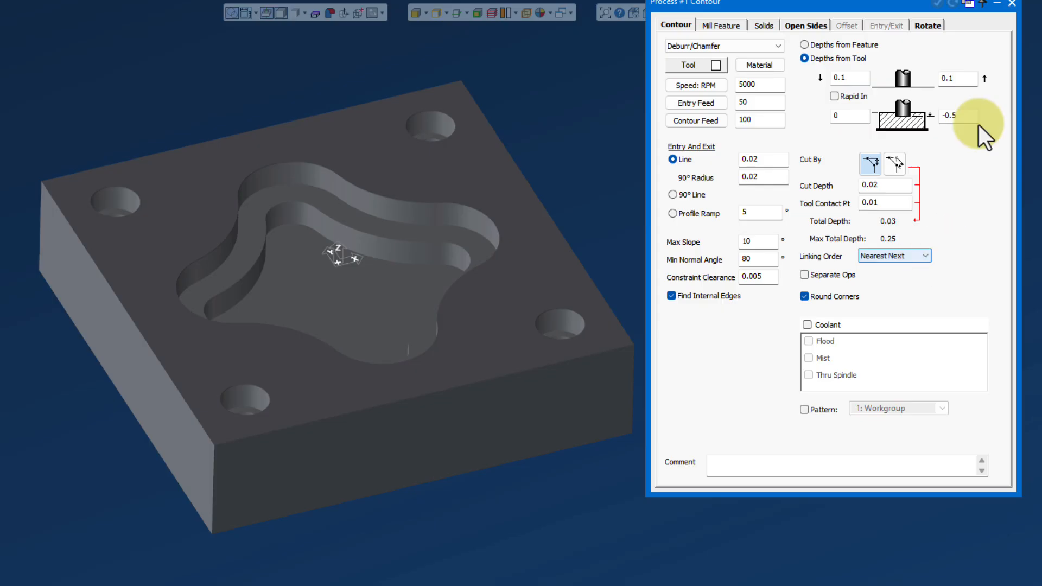
pyautogui.click(1011, 2)
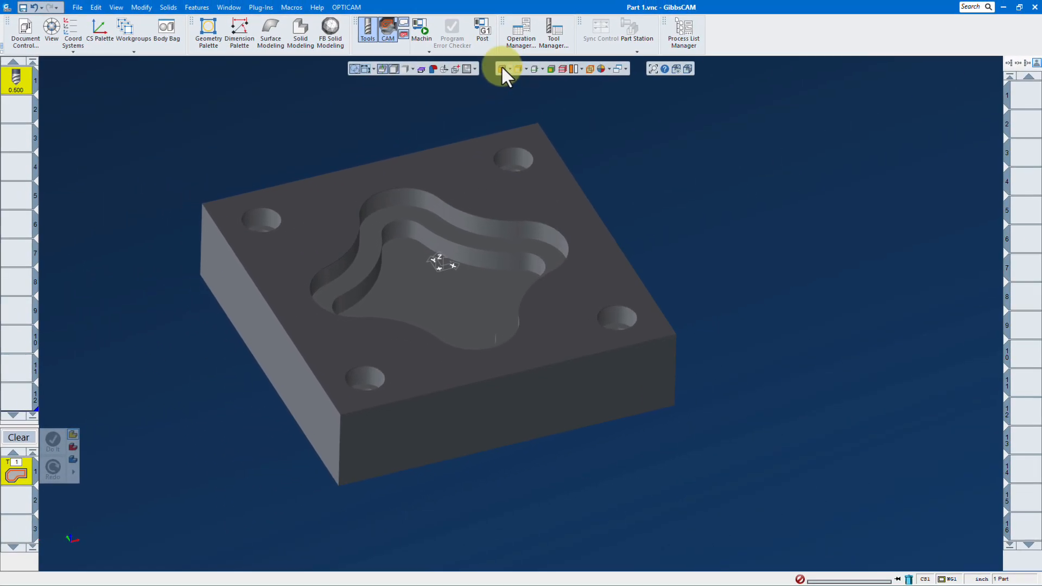
# - Select the upper wall faces of the four corner holes and generate their deburr toolpath
pyautogui.click(500, 66)
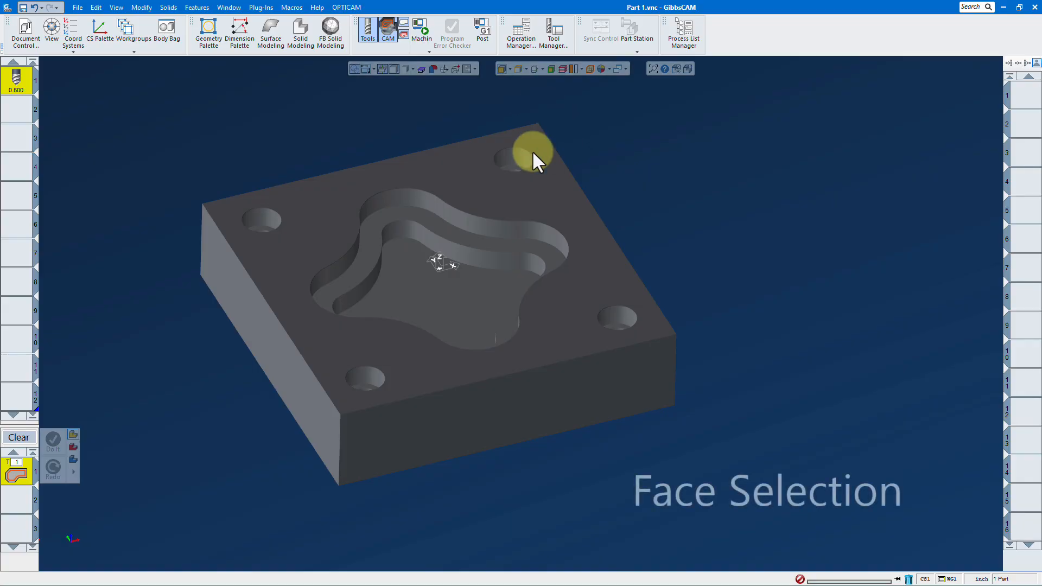
pyautogui.click(510, 156)
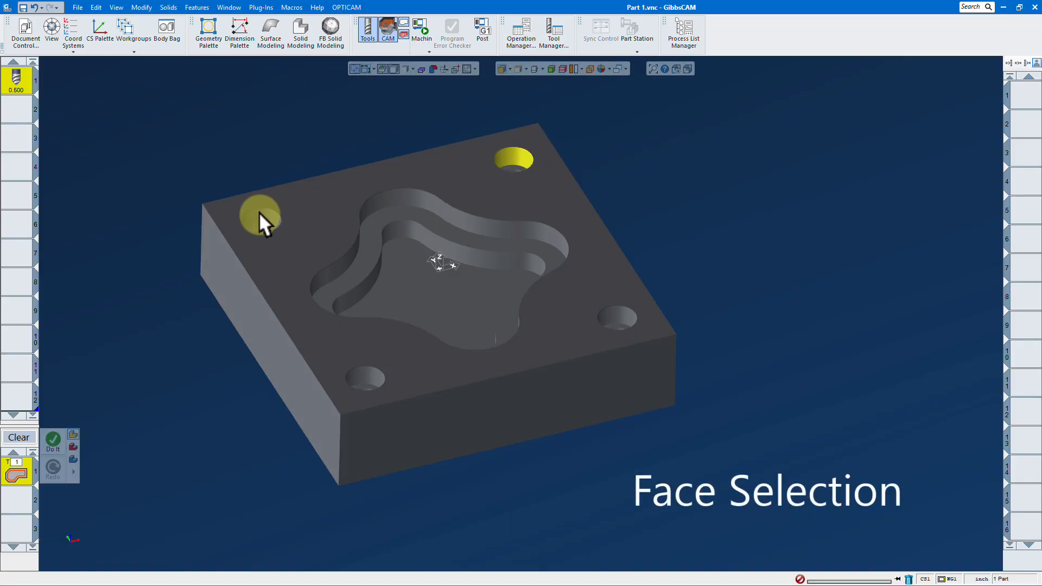
pyautogui.click(358, 380)
pyautogui.click(617, 318)
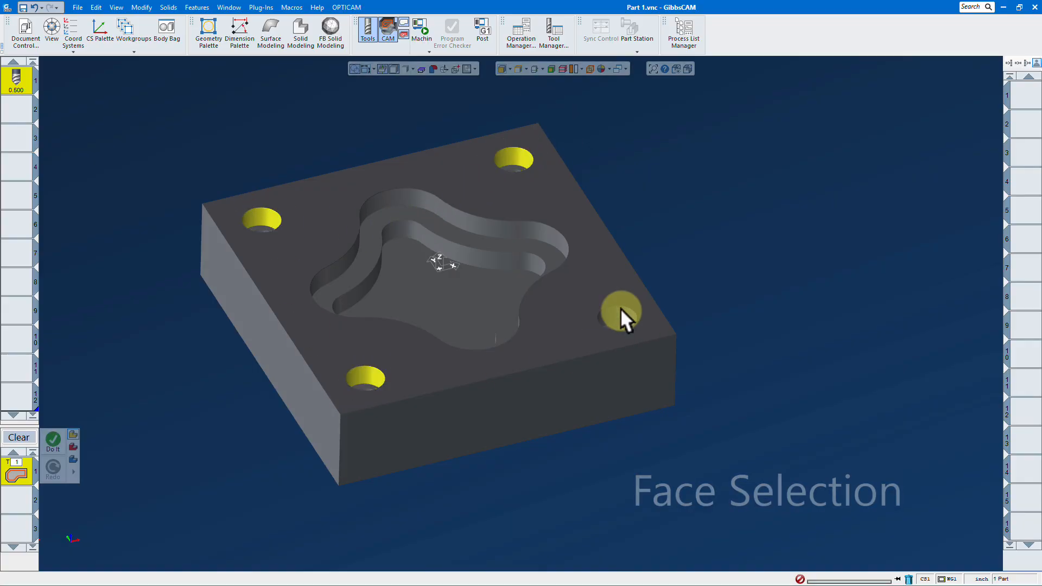
pyautogui.rightClick(814, 254)
pyautogui.click(825, 221)
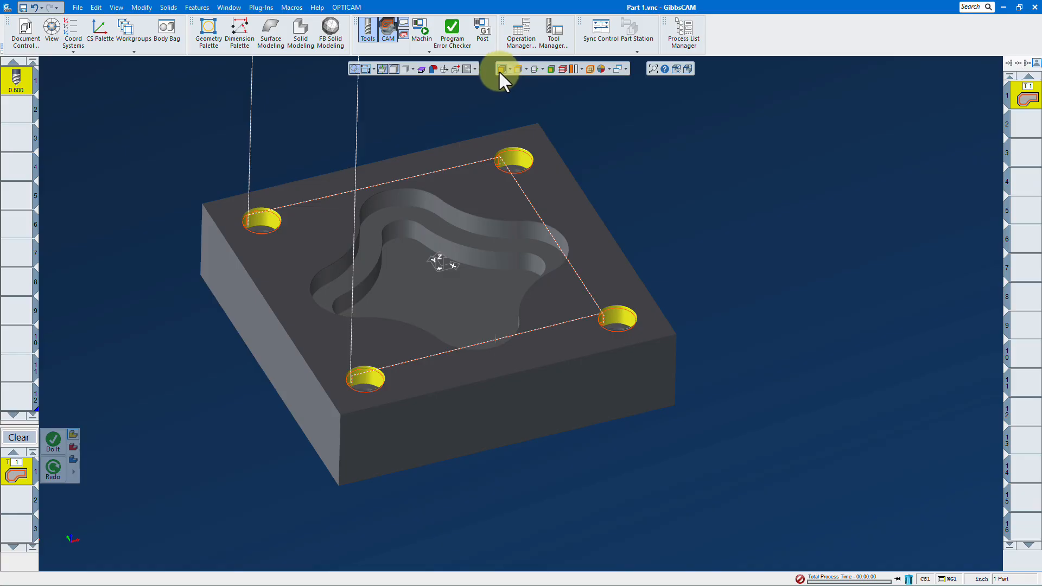
# - Generate a deburr operation on the four outer edges of the block's top face, then start the machine simulation
pyautogui.click(517, 70)
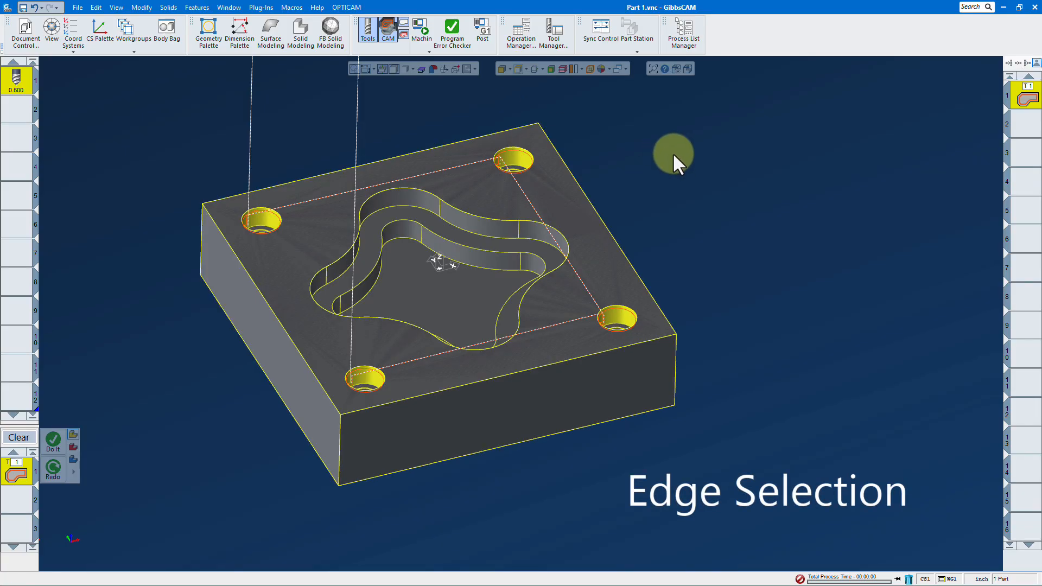
pyautogui.click(598, 218)
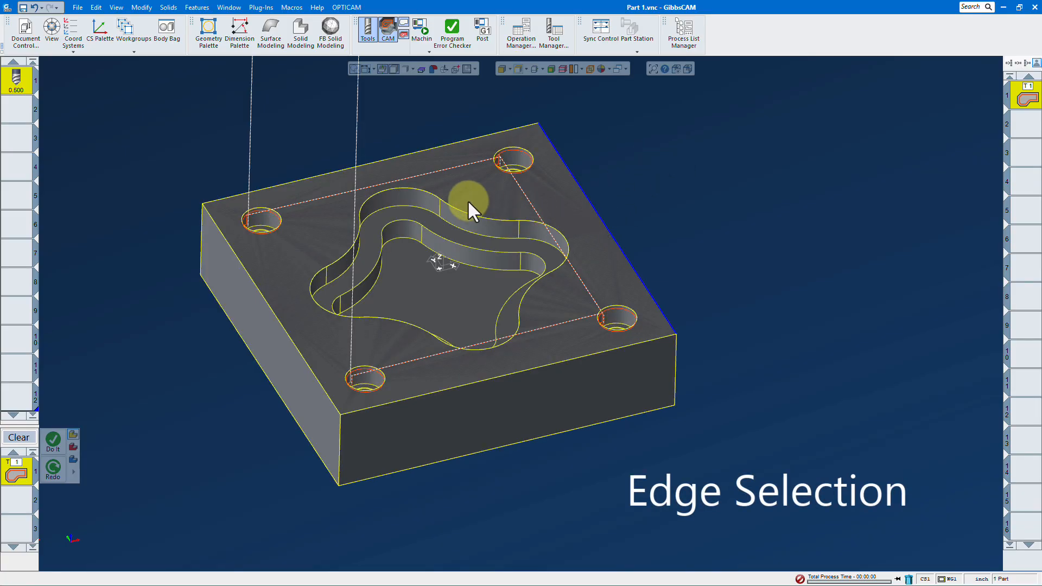
pyautogui.click(421, 150)
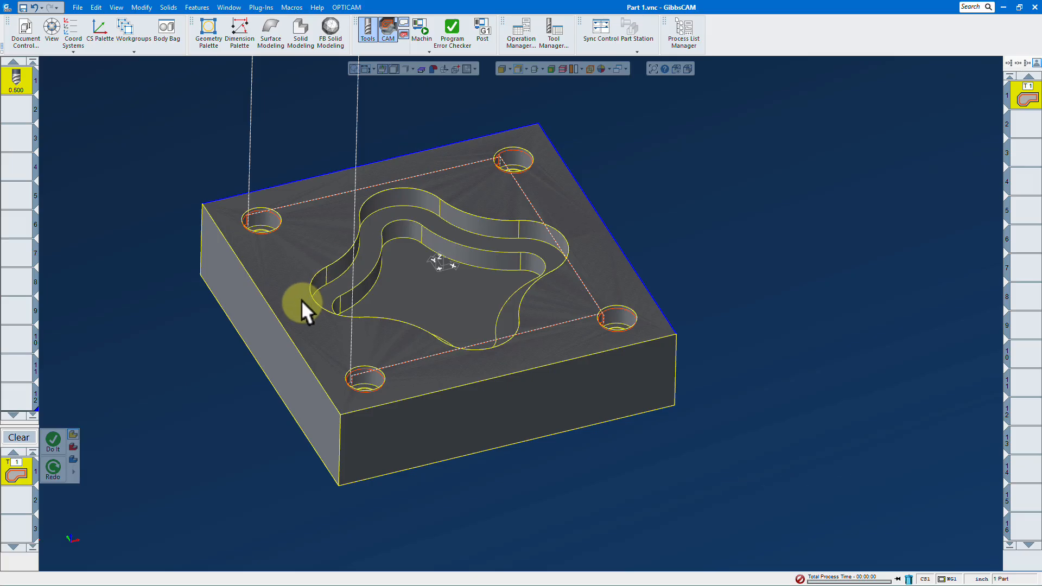
pyautogui.click(288, 332)
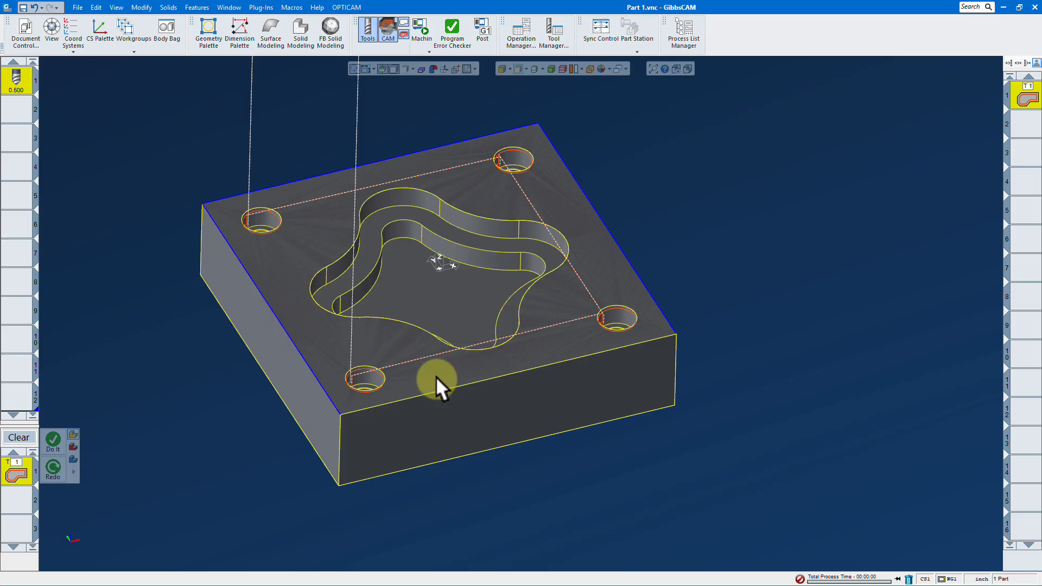
pyautogui.click(487, 377)
pyautogui.rightClick(797, 235)
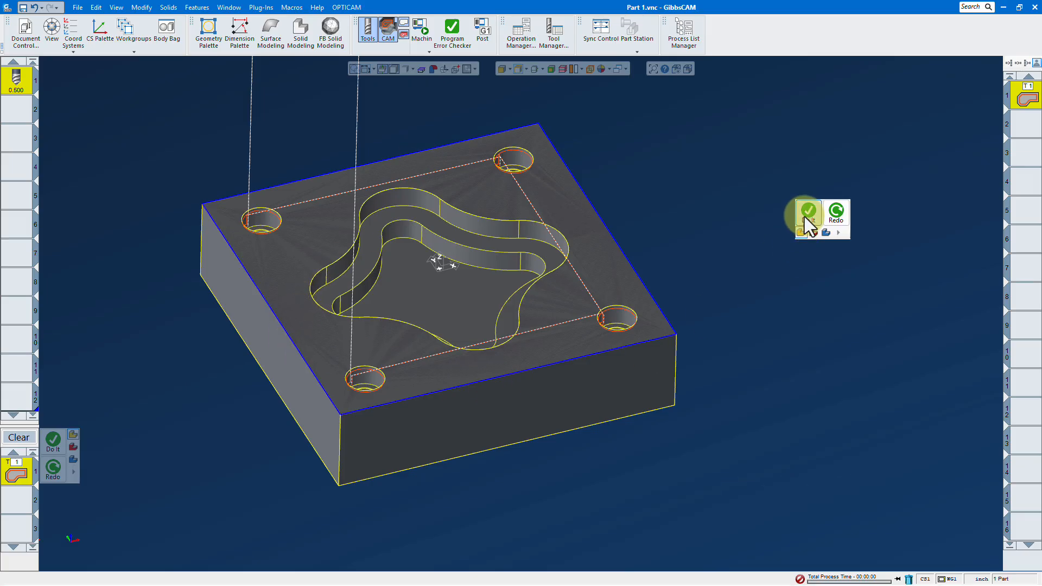
pyautogui.click(805, 216)
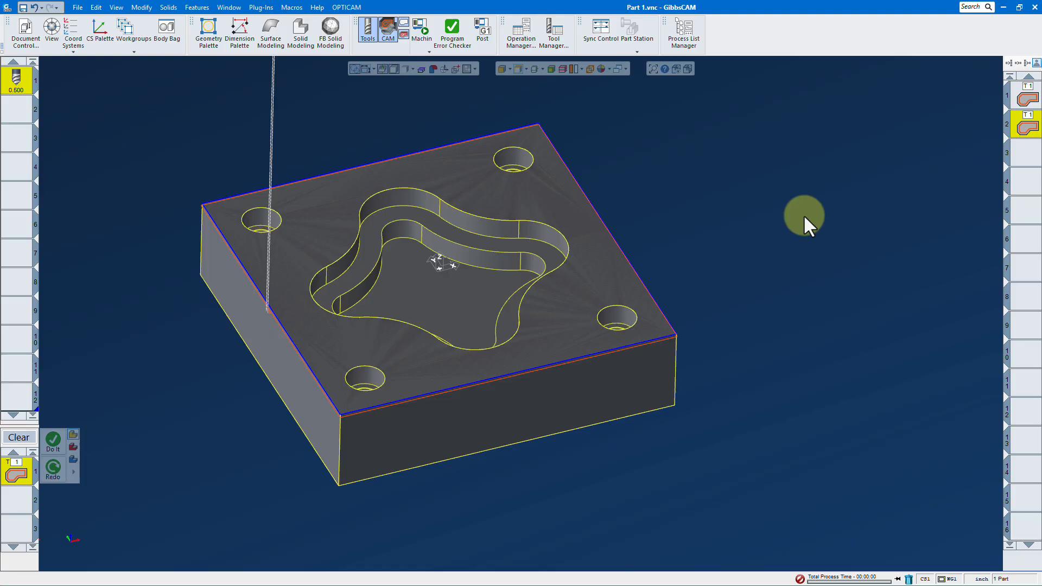
pyautogui.click(422, 31)
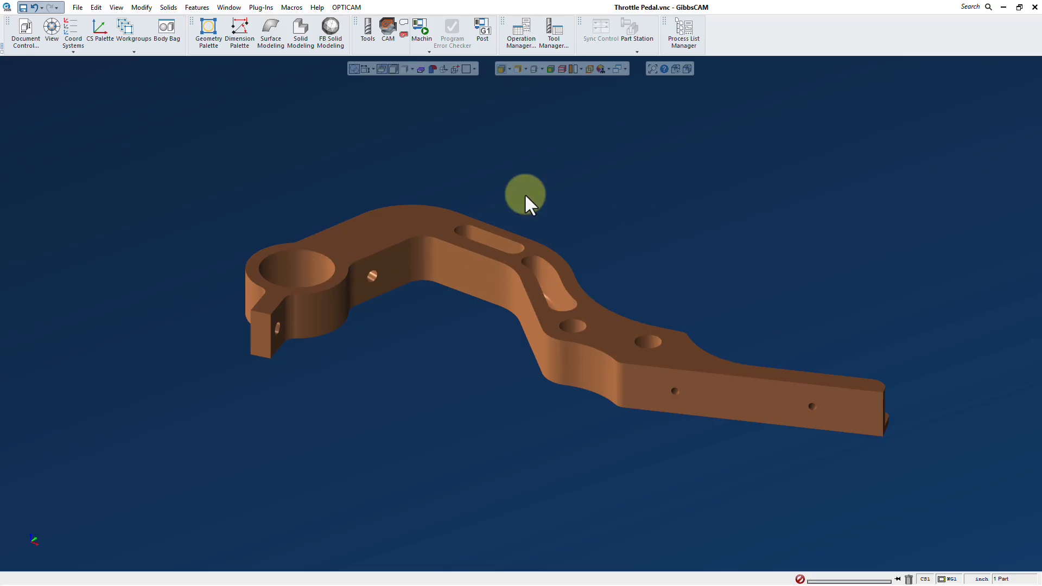
# - Create a Deburr/Chamfer contour process for the throttle pedal using the 0.250 inch tool
pyautogui.click(366, 30)
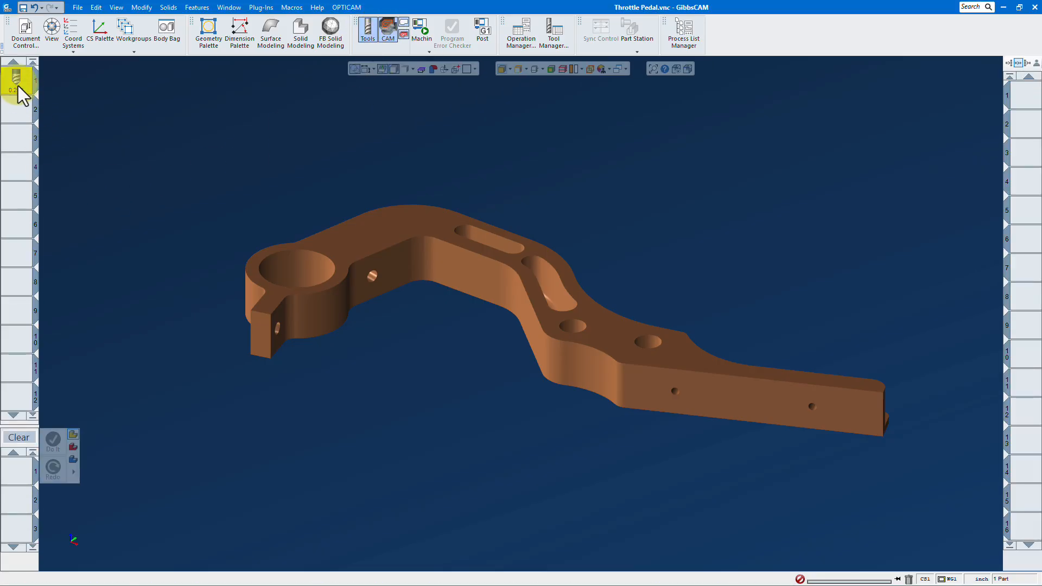
pyautogui.moveTo(22, 95); pyautogui.dragTo(18, 472)
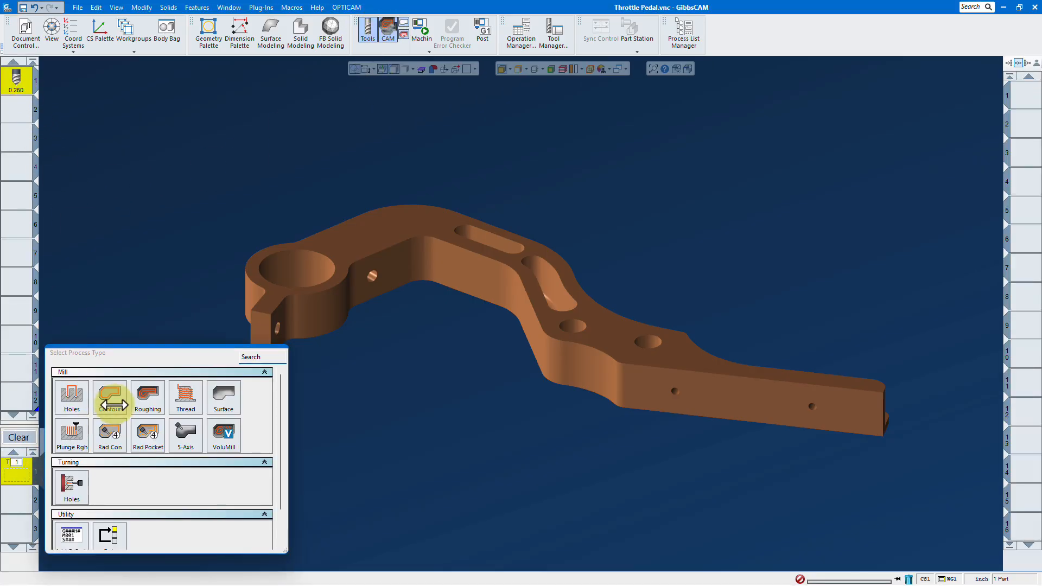
pyautogui.click(111, 404)
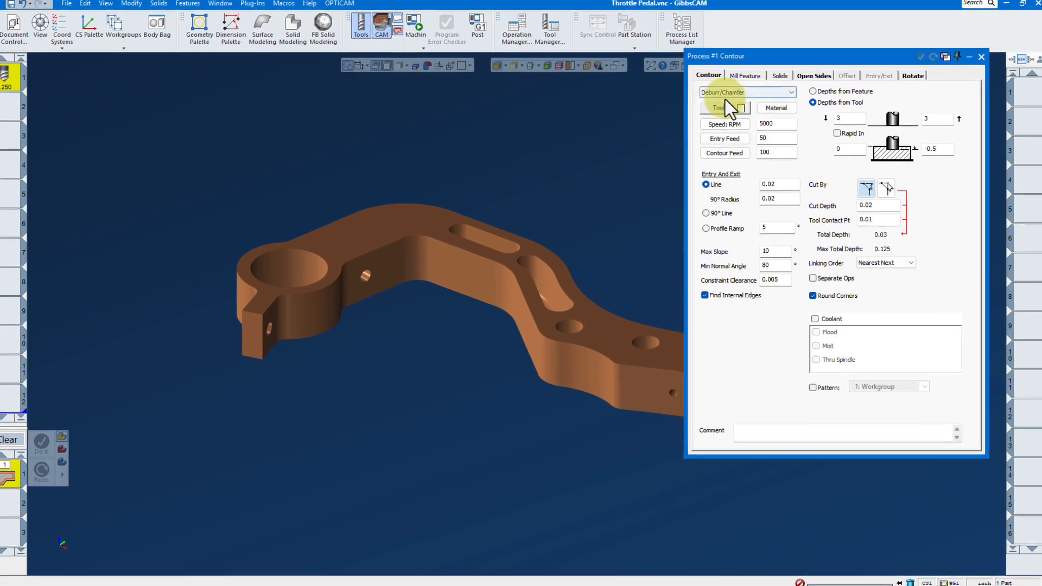
# - Set both clearance heights of the pedal's deburr process to 0.1 inch and close the process settings
pyautogui.doubleClick(849, 119)
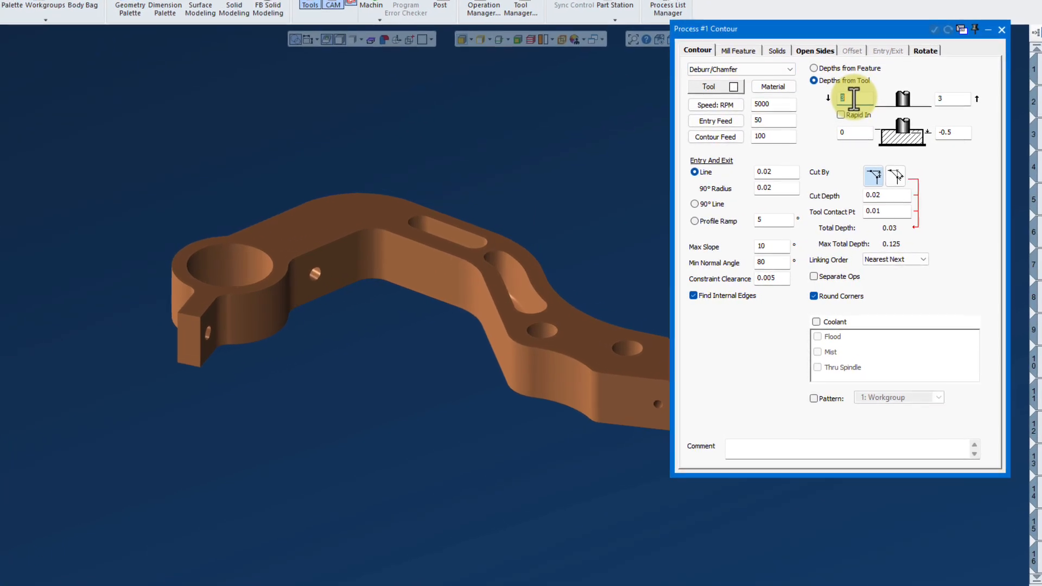
pyautogui.write('.1')
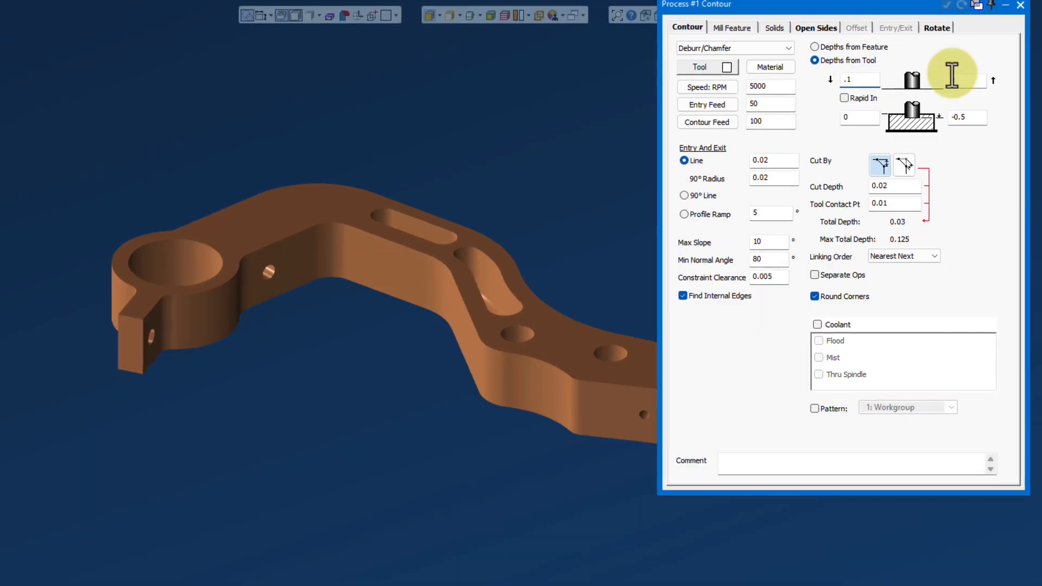
pyautogui.doubleClick(968, 86)
pyautogui.write('.')
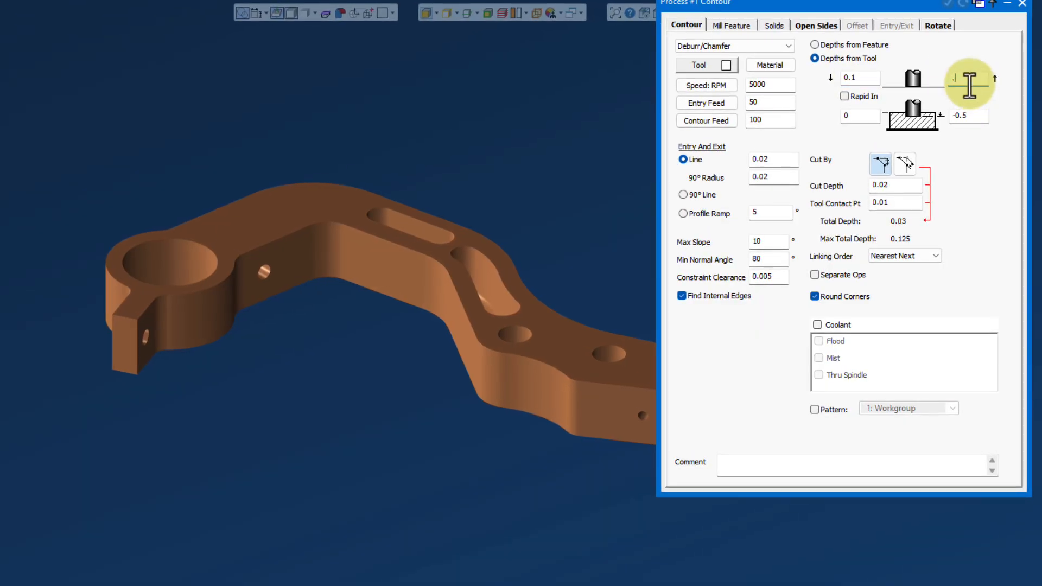
pyautogui.write('1')
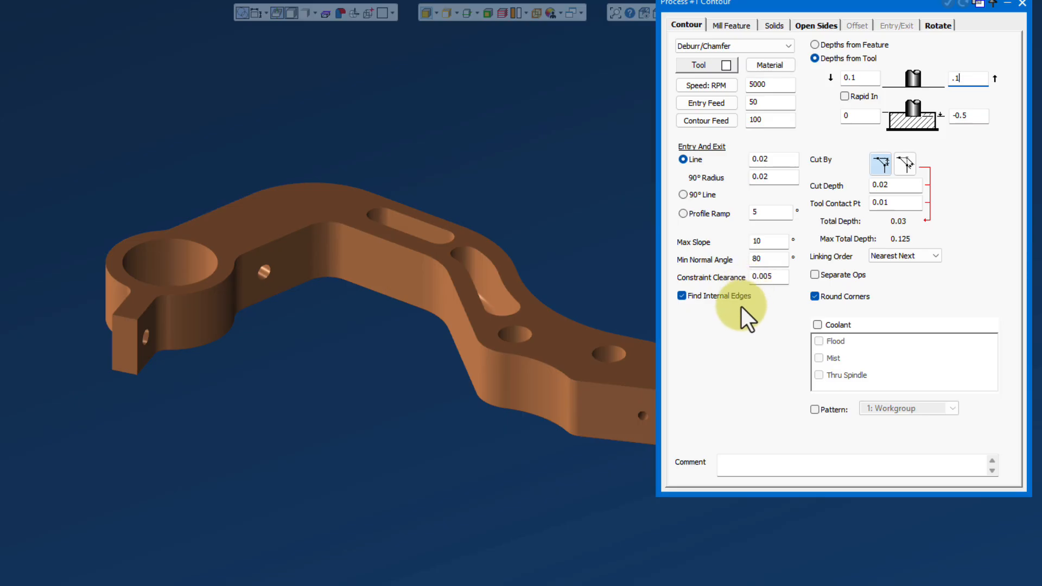
pyautogui.click(1022, 4)
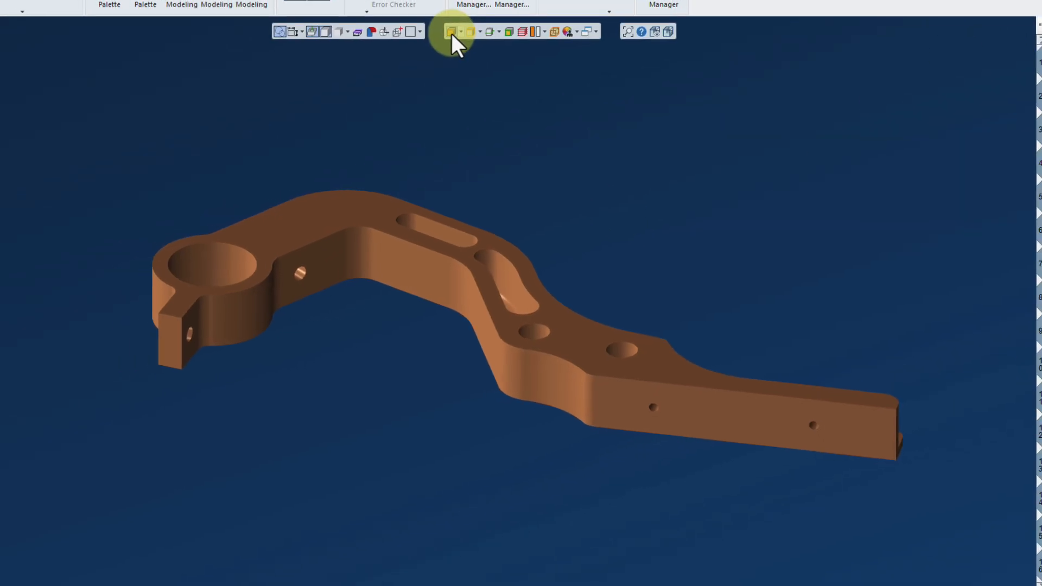
# - Select the top face of the throttle pedal and generate the deburr toolpath around its edges
pyautogui.click(332, 213)
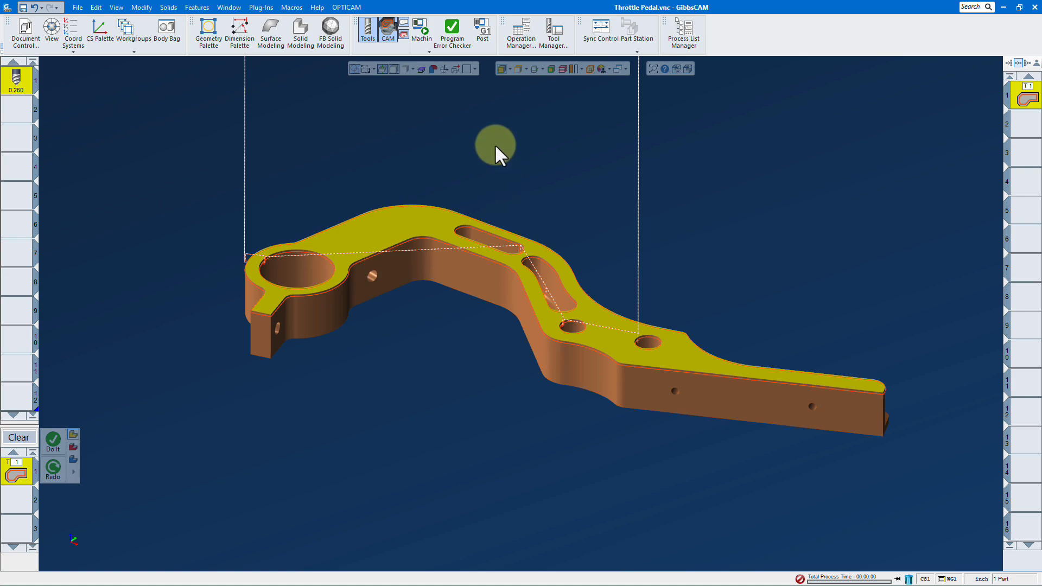
pyautogui.moveTo(494, 145); pyautogui.dragTo(785, 309, button='middle')
pyautogui.moveTo(274, 136); pyautogui.dragTo(638, 447, button='middle')
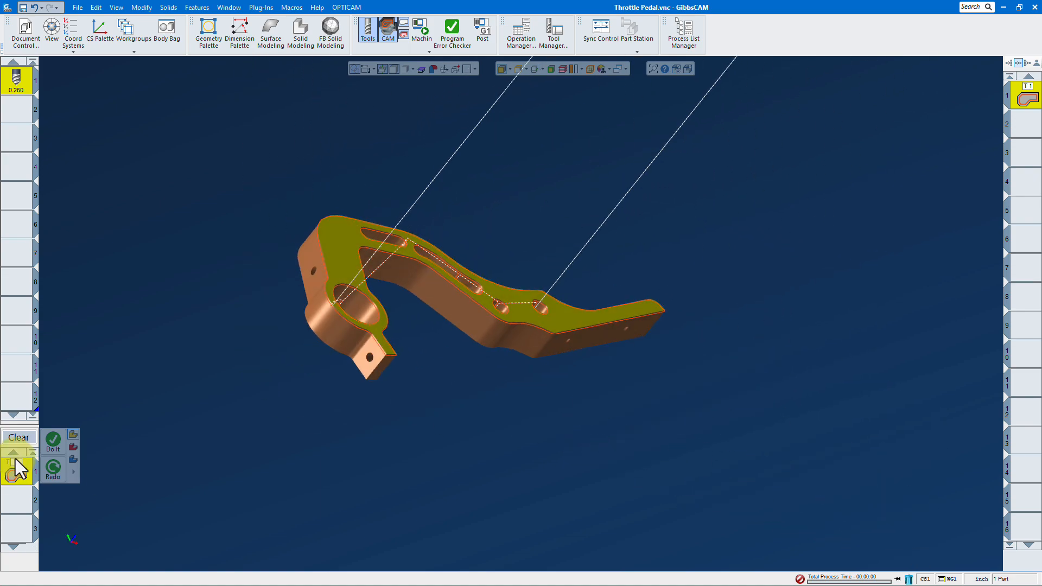
# - Set the process's machining coordinate system to 4: Front Angle and generate a deburr operation on the hole in the pedal's angled face
pyautogui.doubleClick(15, 460)
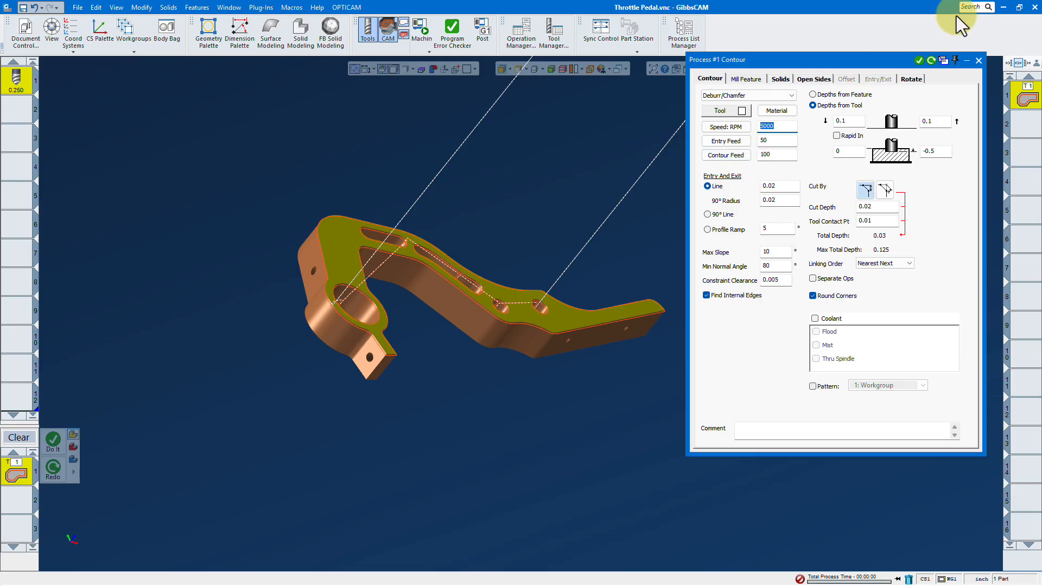
pyautogui.click(911, 78)
pyautogui.click(796, 95)
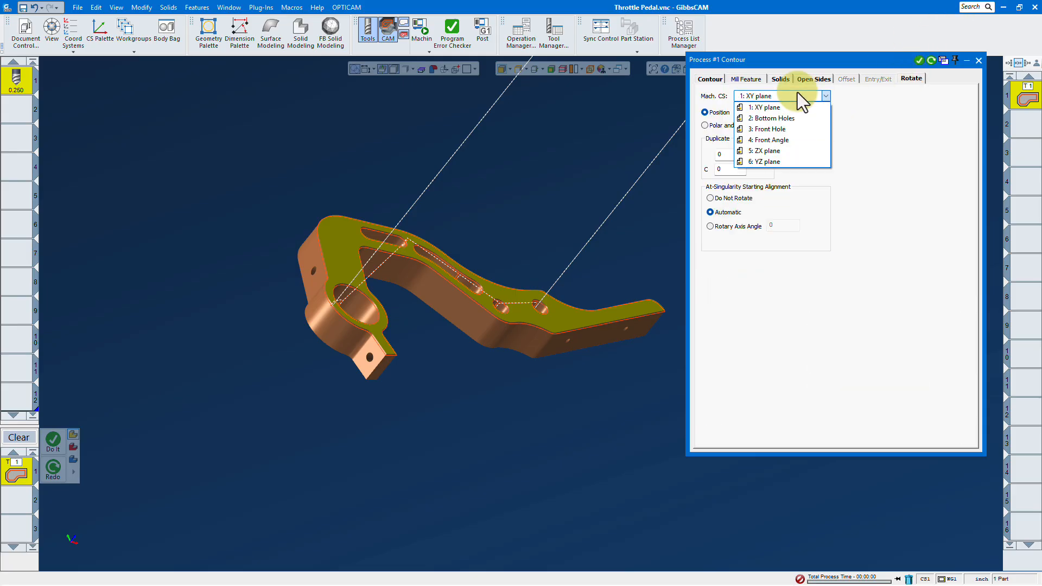
pyautogui.click(775, 140)
pyautogui.scroll(5, 313, 294)
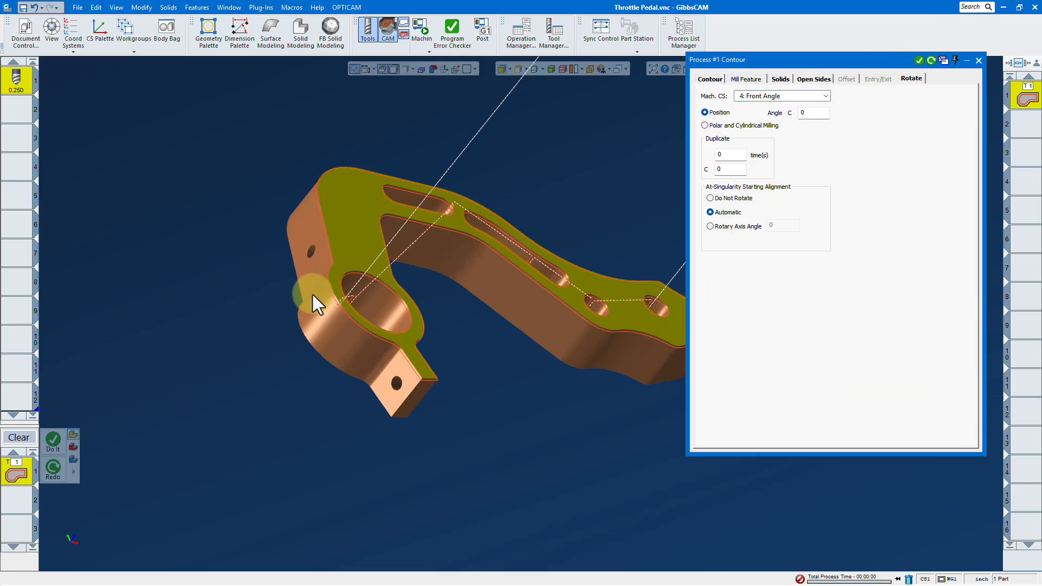
pyautogui.click(317, 238)
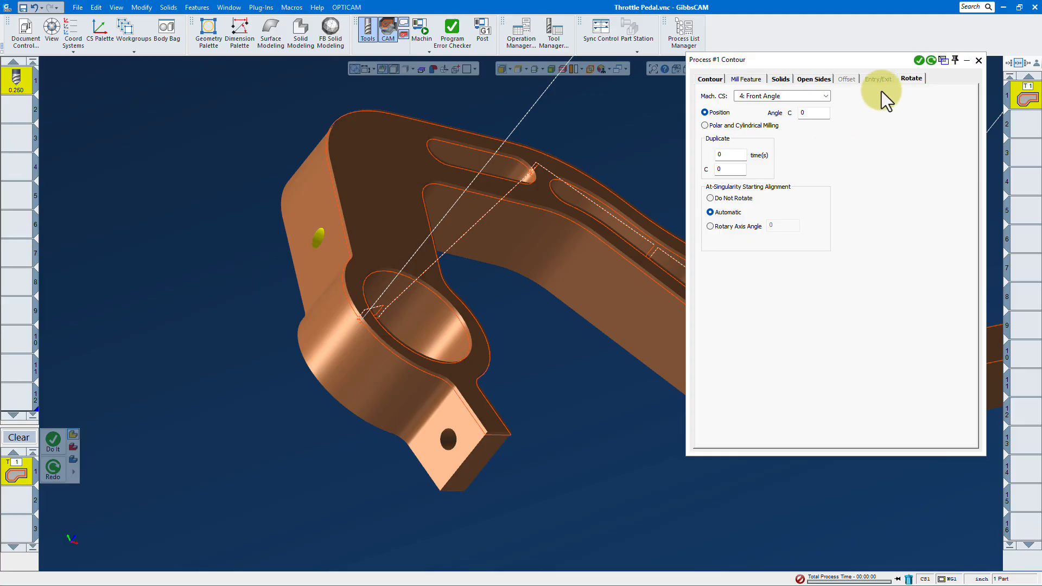
pyautogui.click(918, 60)
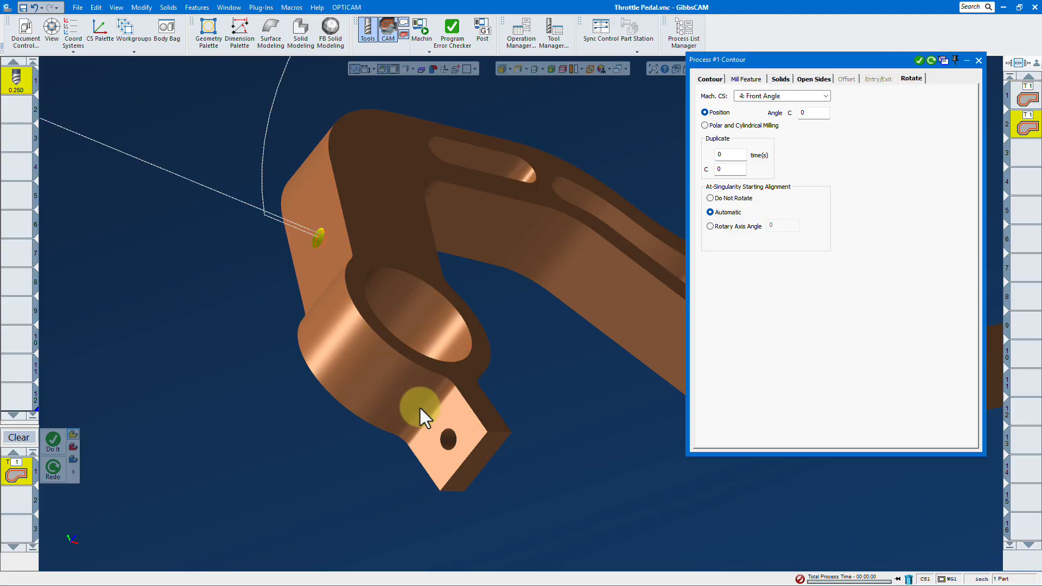
# - Change the machining coordinate system to 3: Front Hole and generate a deburr operation on the hole in the clamp tab beside the large bore
pyautogui.click(812, 97)
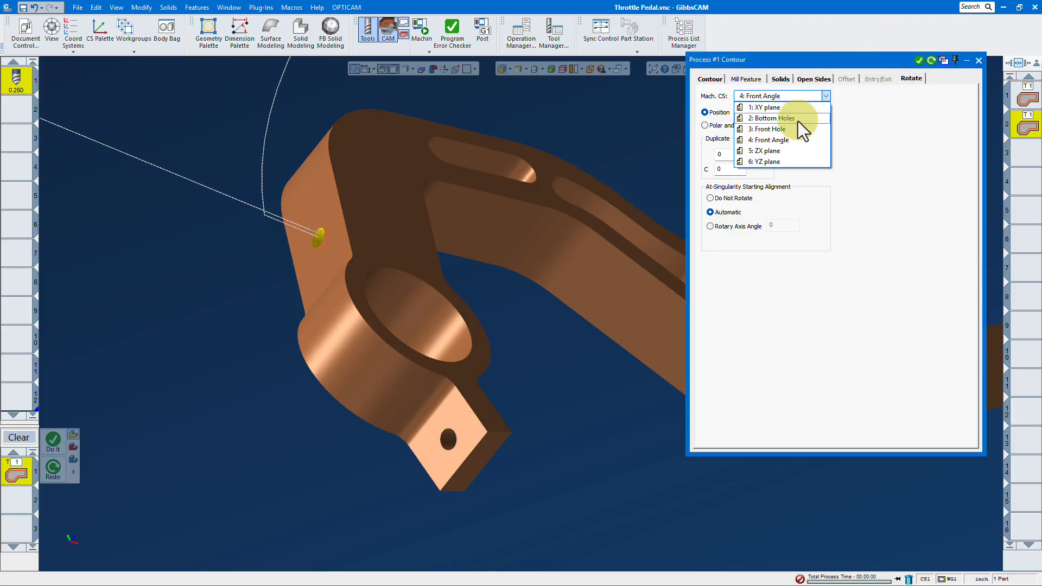
pyautogui.click(786, 131)
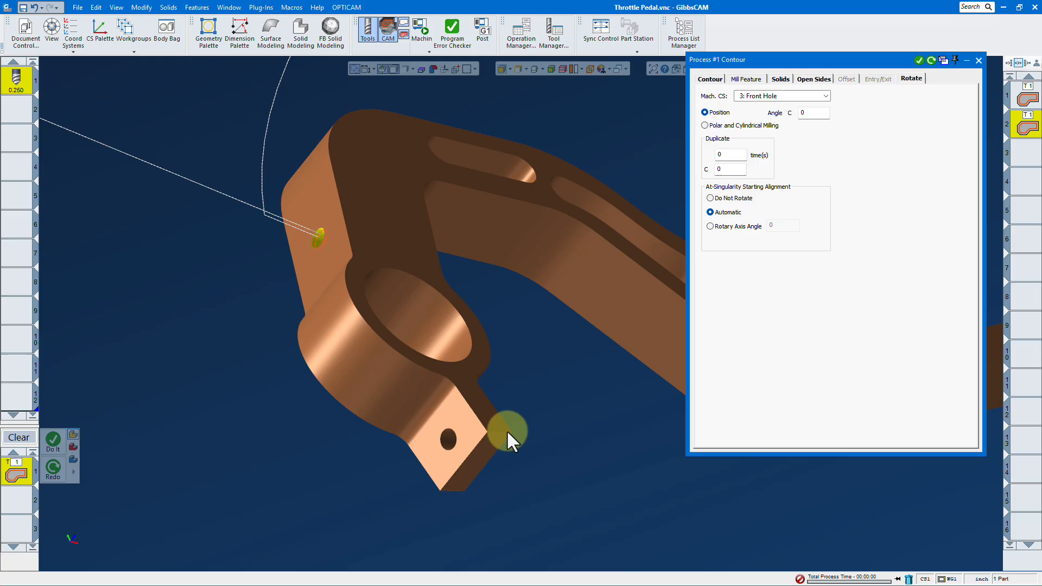
pyautogui.click(448, 441)
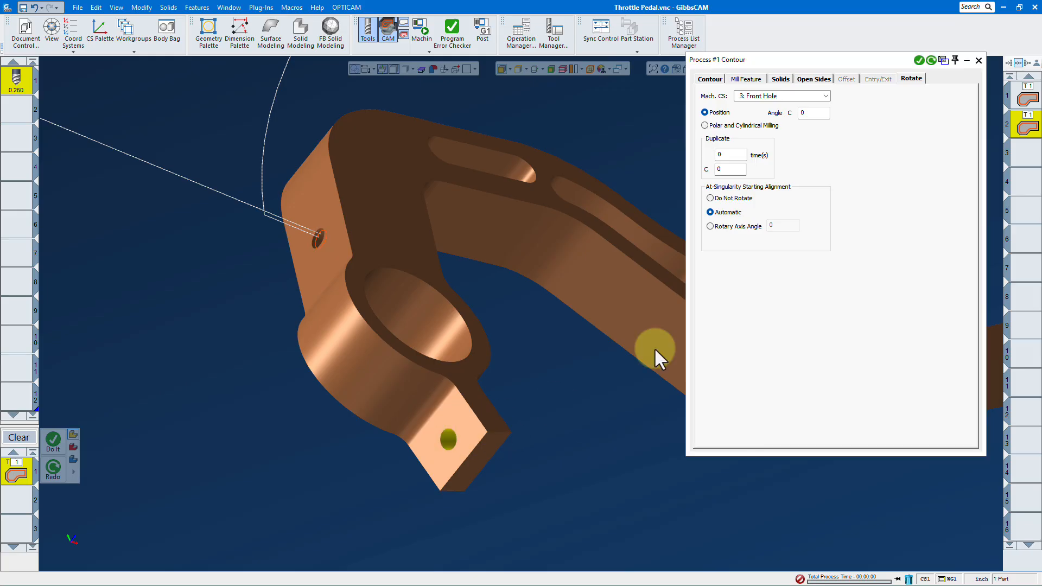
pyautogui.click(917, 63)
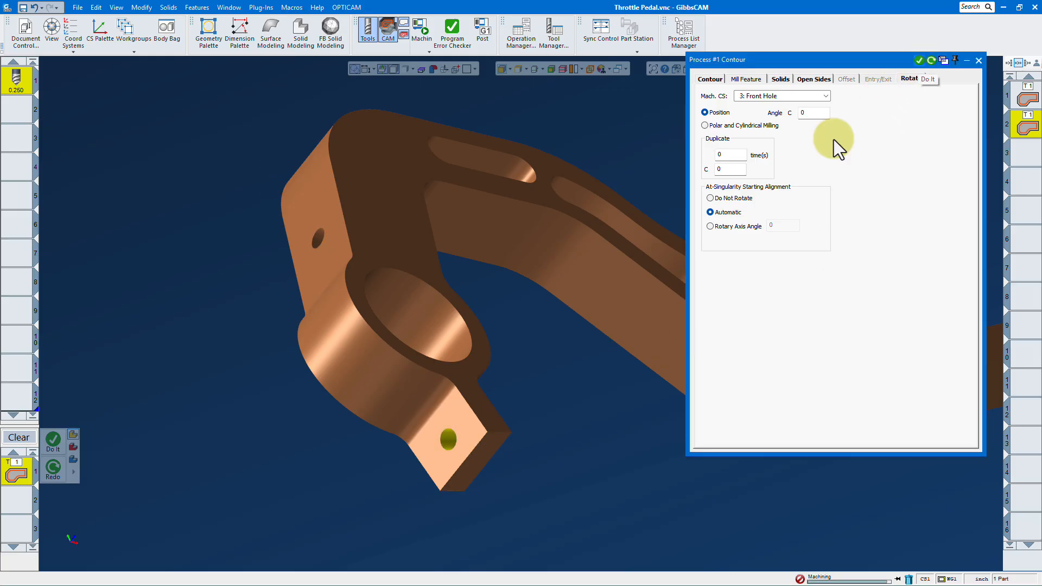
# - Change the process's machining coordinate system to 2: Bottom Holes and set both clearance heights to 3 inches
pyautogui.scroll(-4, 305, 282)
pyautogui.moveTo(307, 283); pyautogui.dragTo(550, 270, button='middle')
pyautogui.scroll(3, 422, 311)
pyautogui.moveTo(421, 311); pyautogui.dragTo(534, 281, button='middle')
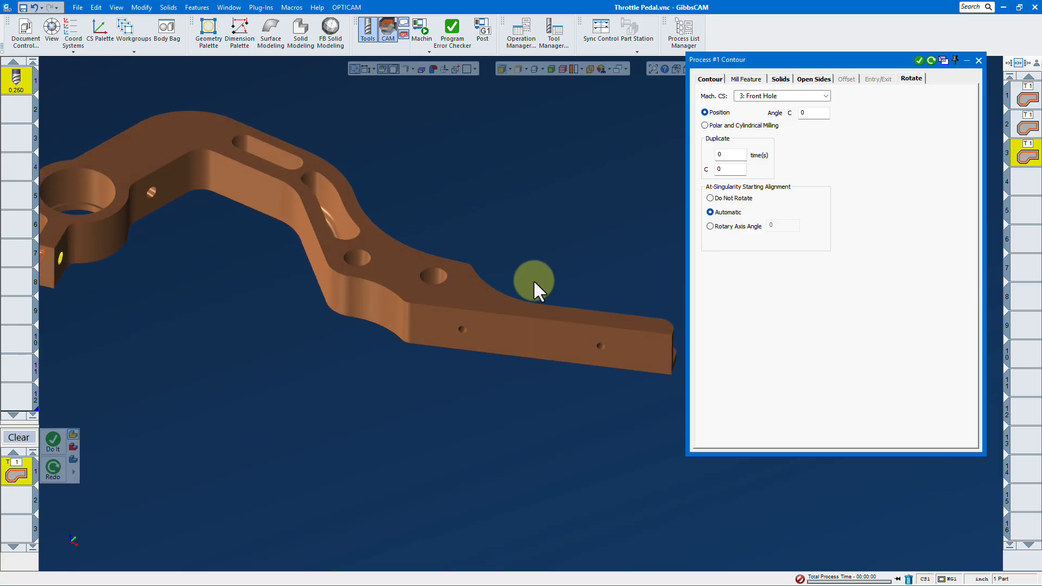
pyautogui.click(826, 96)
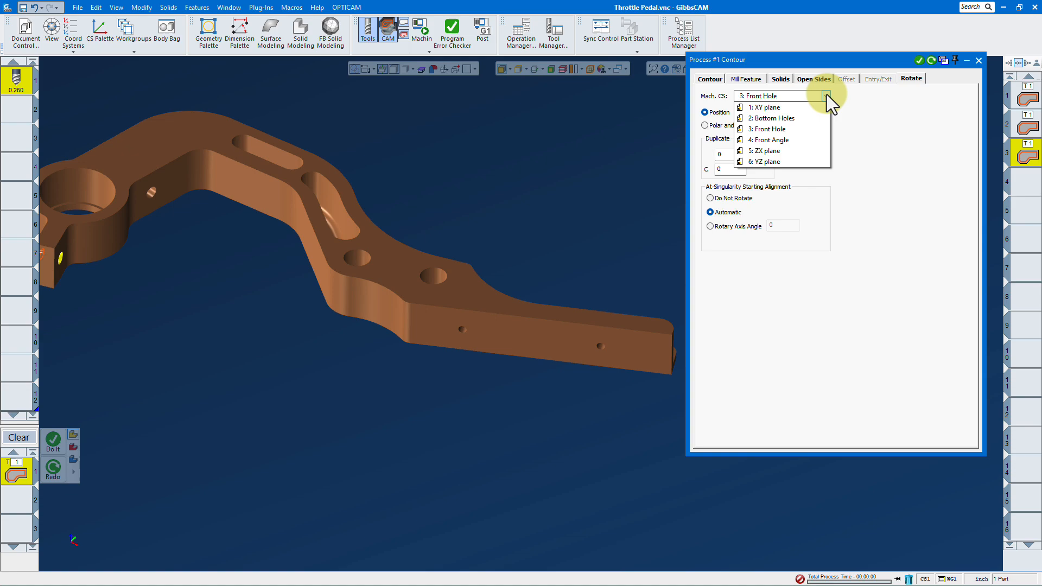
pyautogui.click(793, 121)
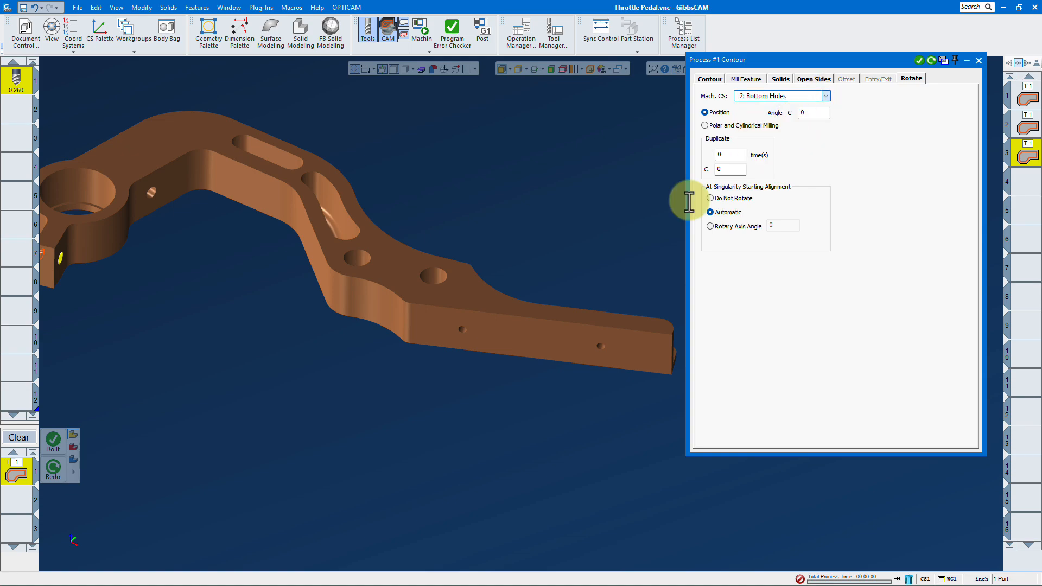
pyautogui.click(709, 80)
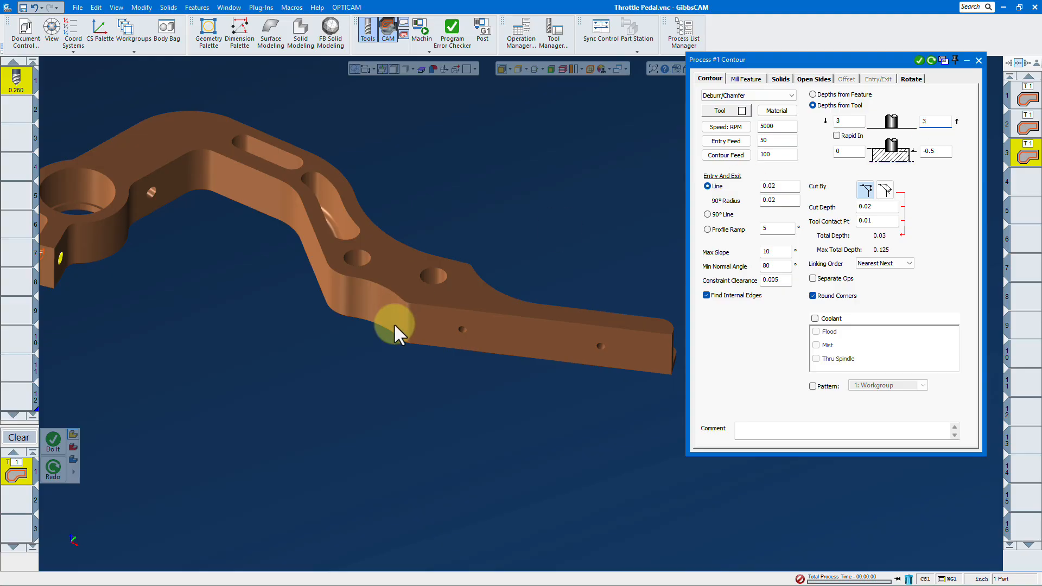
# - Select the two small holes in the side of the pedal's foot arm, generate their deburr operation and close the process settings
pyautogui.scroll(3, 455, 348)
pyautogui.click(464, 324)
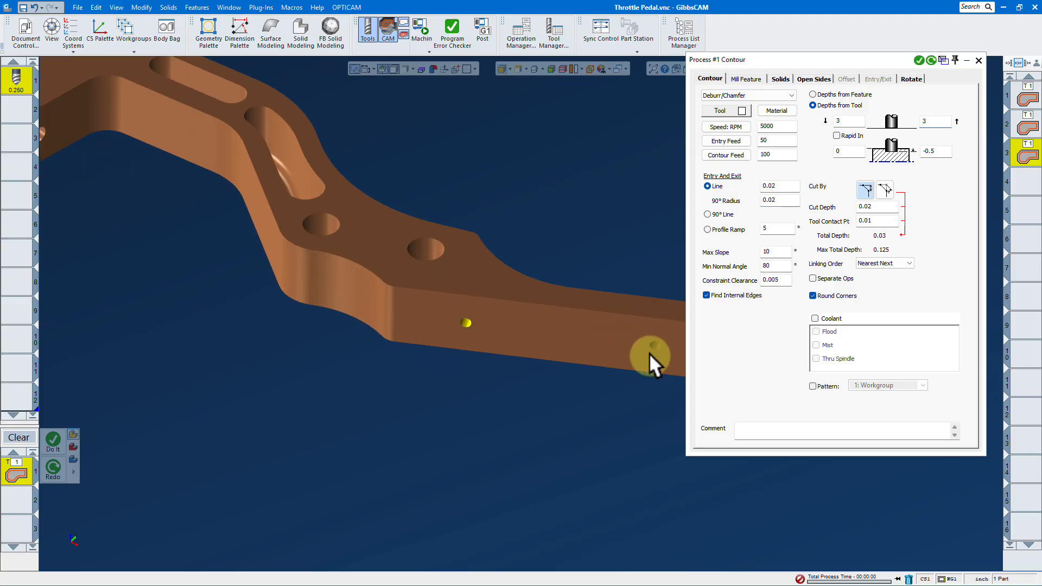
pyautogui.click(918, 60)
pyautogui.scroll(-4, 529, 289)
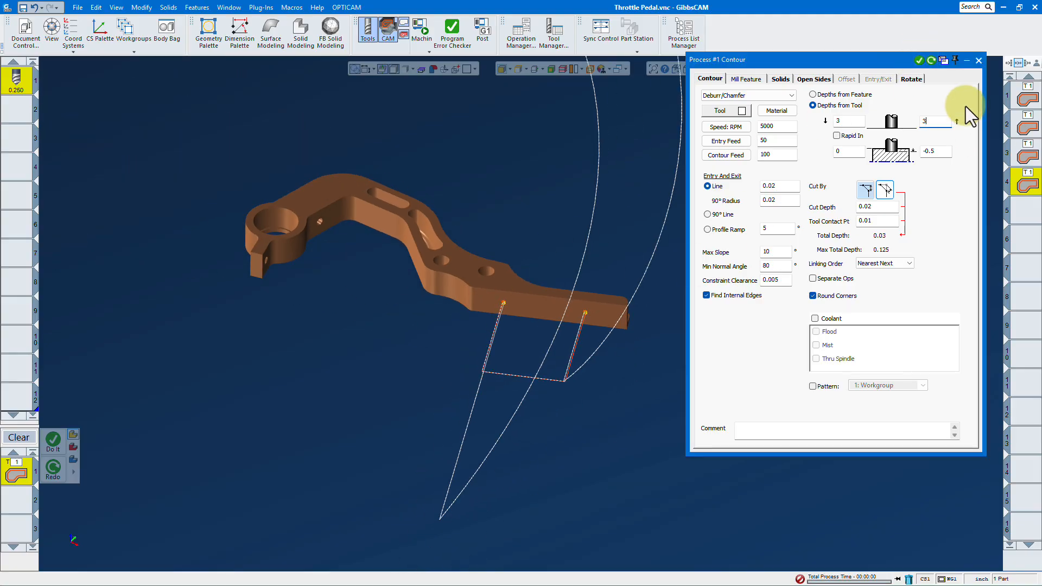
pyautogui.click(978, 61)
# - Run the machine simulation of the throttle pedal's deburr operations and frame the part, fixture and rotary table
pyautogui.moveTo(491, 328); pyautogui.dragTo(494, 210, button='middle')
pyautogui.scroll(-3, 501, 239)
pyautogui.scroll(5, 459, 246)
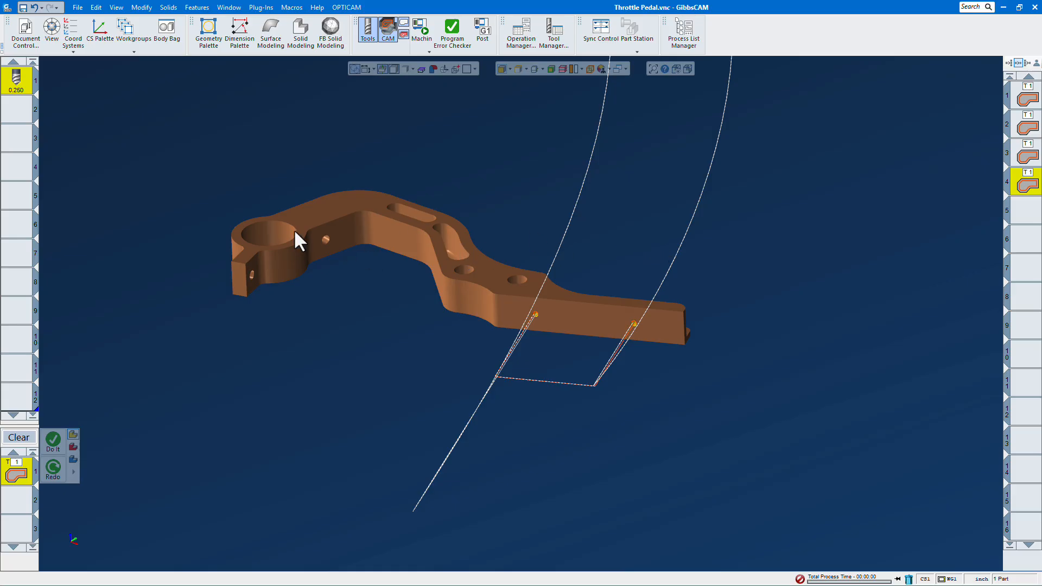
pyautogui.click(419, 34)
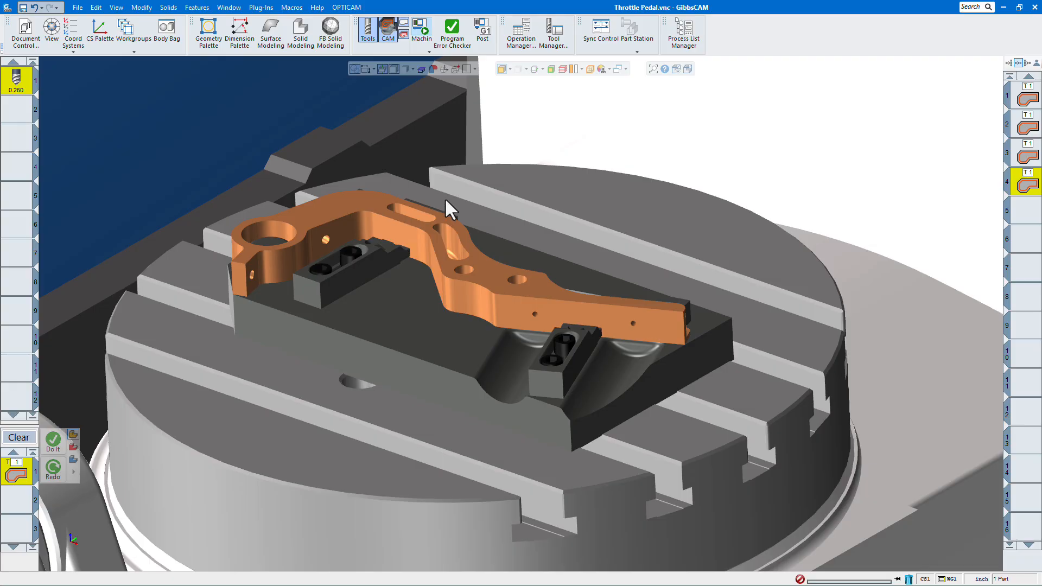
pyautogui.scroll(-2, 444, 198)
pyautogui.moveTo(522, 202); pyautogui.dragTo(514, 219, button='middle')
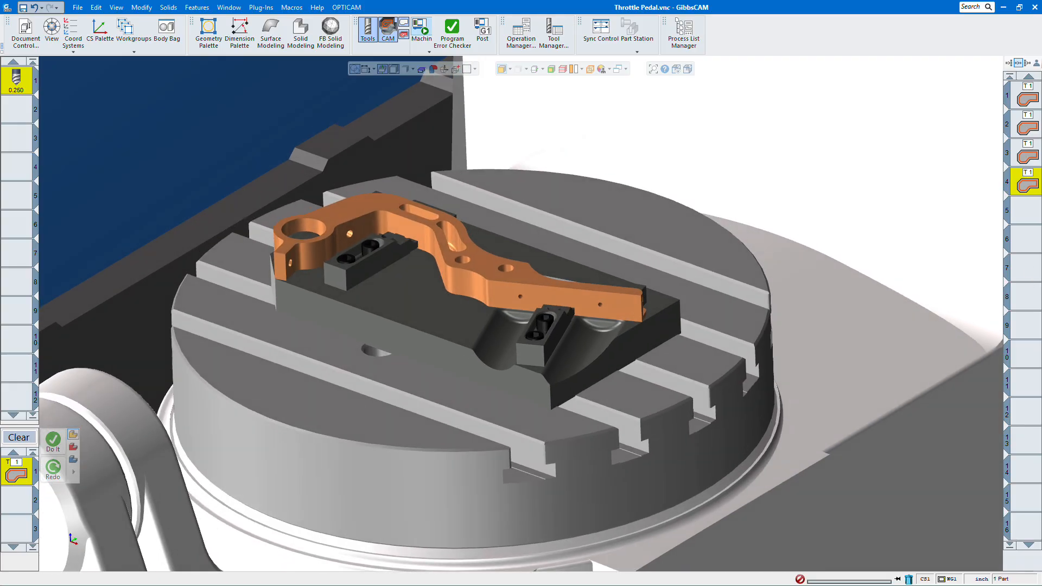
pyautogui.scroll(-1, 611, 158)
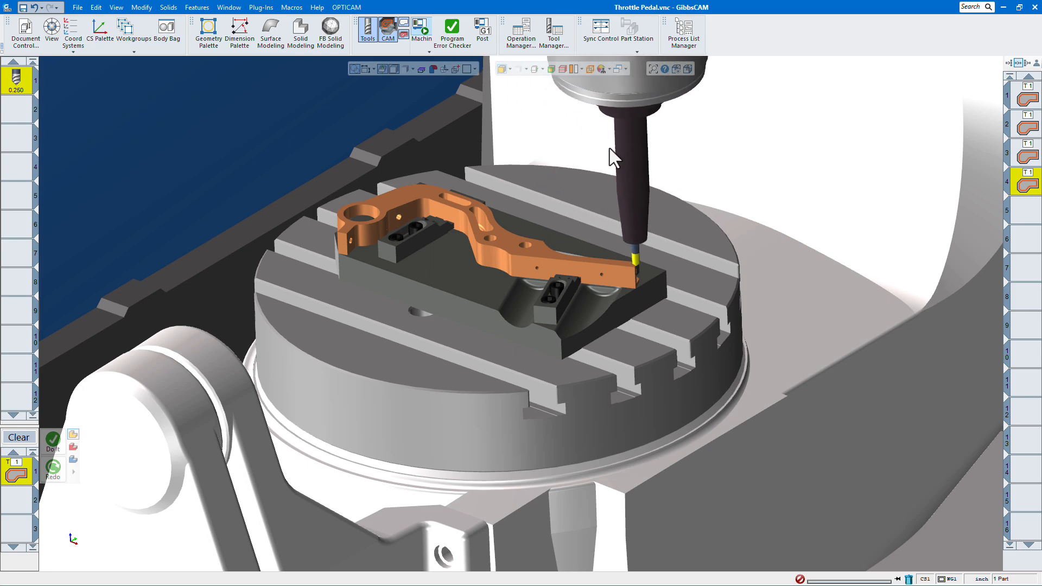